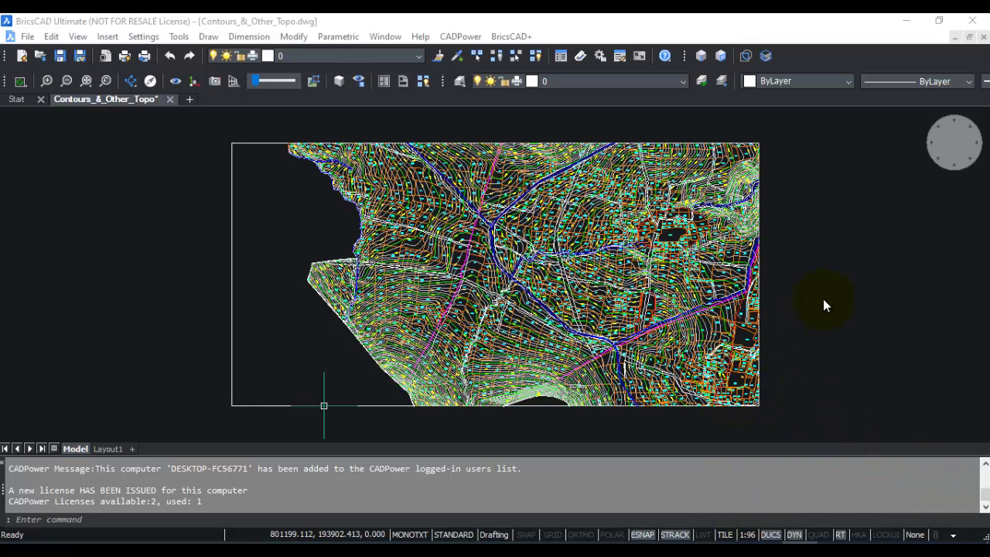
Show the Layer dropdown listing the topo drawing's layers, 0 through VILLAGESETTLEMENT_LIMIT.
{"action": "left_click", "coordinate": [384, 56]}
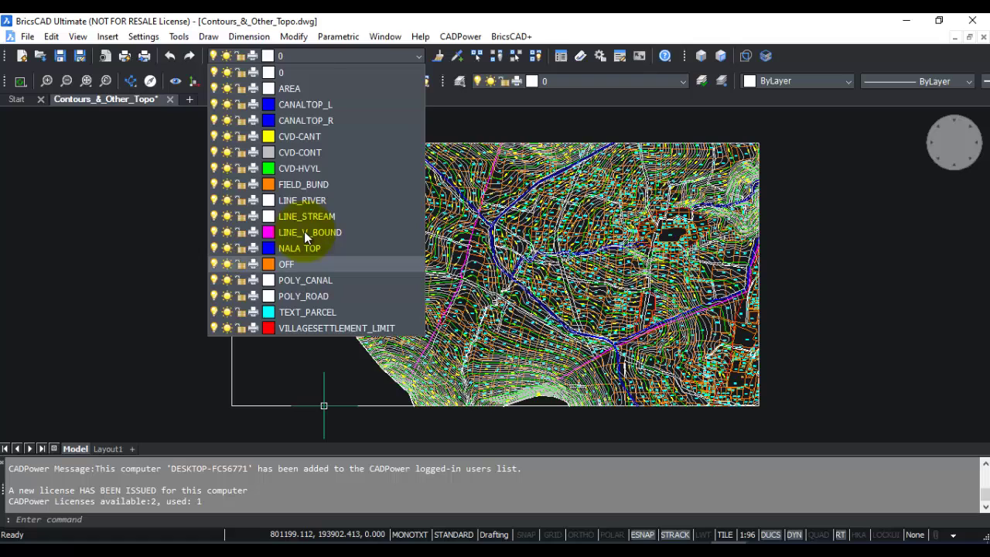
On Layout1, delete the existing map viewport.
{"action": "left_click", "coordinate": [122, 449]}
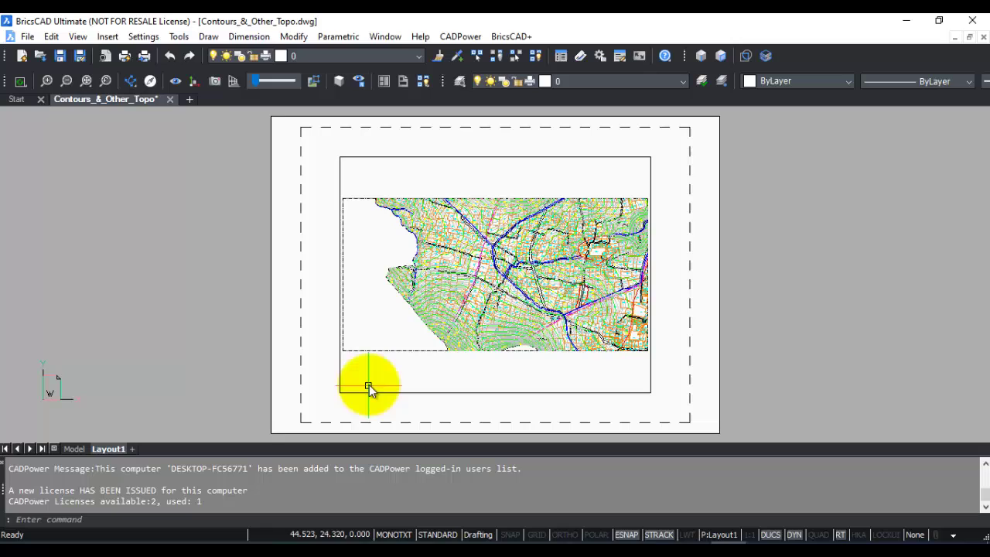
{"action": "left_click", "coordinate": [344, 376]}
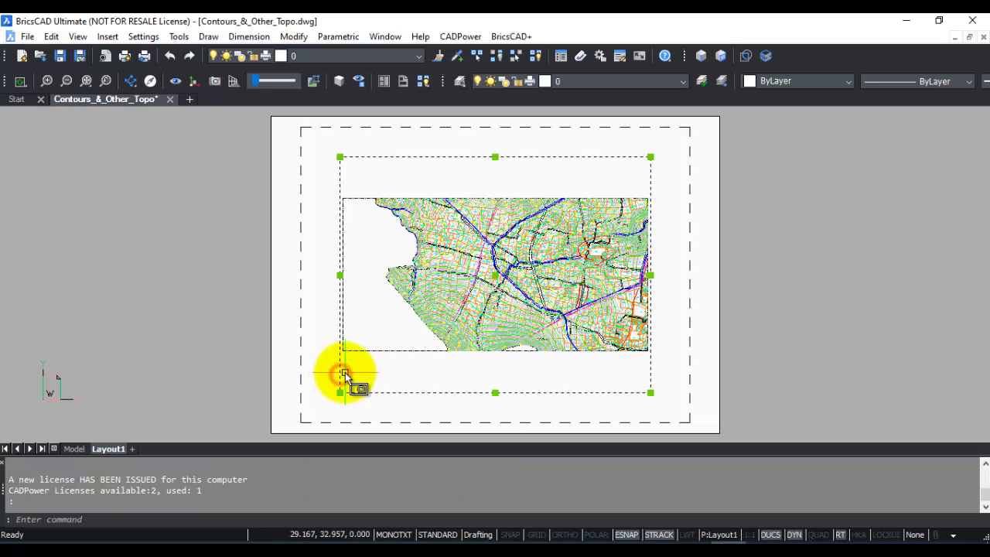
{"action": "key", "text": "Delete"}
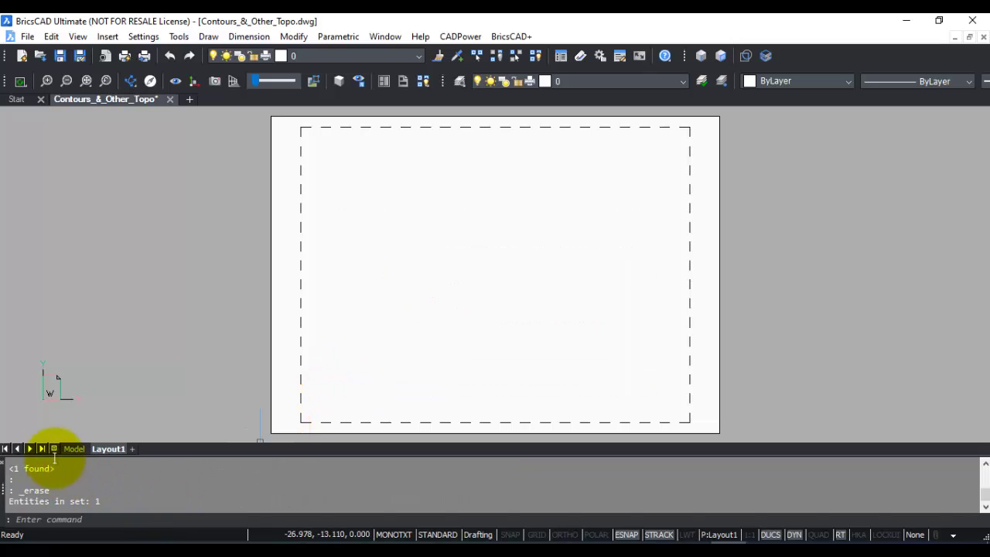
Set Layout1's page setup to ISO A1 (841 x 594 mm) paper in landscape.
{"action": "right_click", "coordinate": [93, 447]}
{"action": "left_click", "coordinate": [143, 398]}
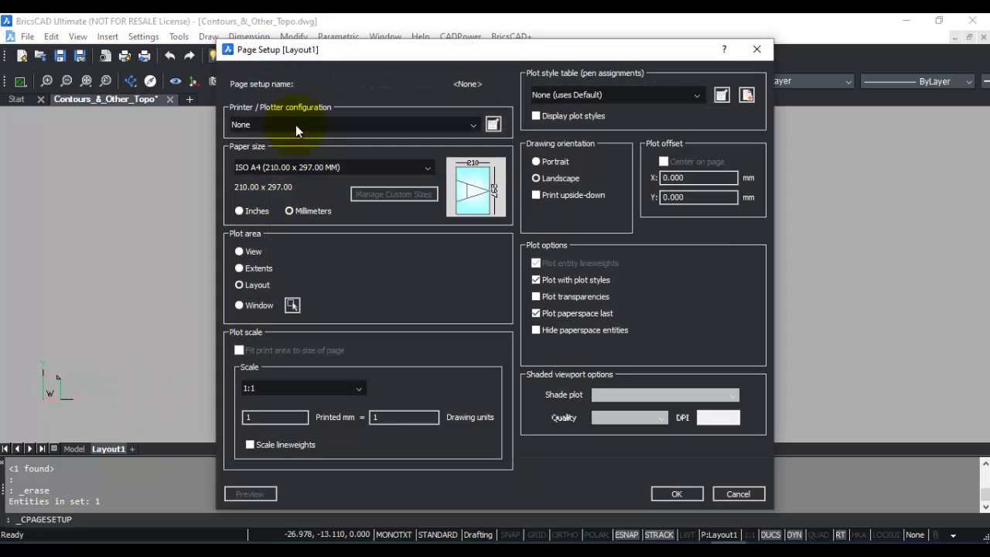
{"action": "left_click", "coordinate": [265, 164]}
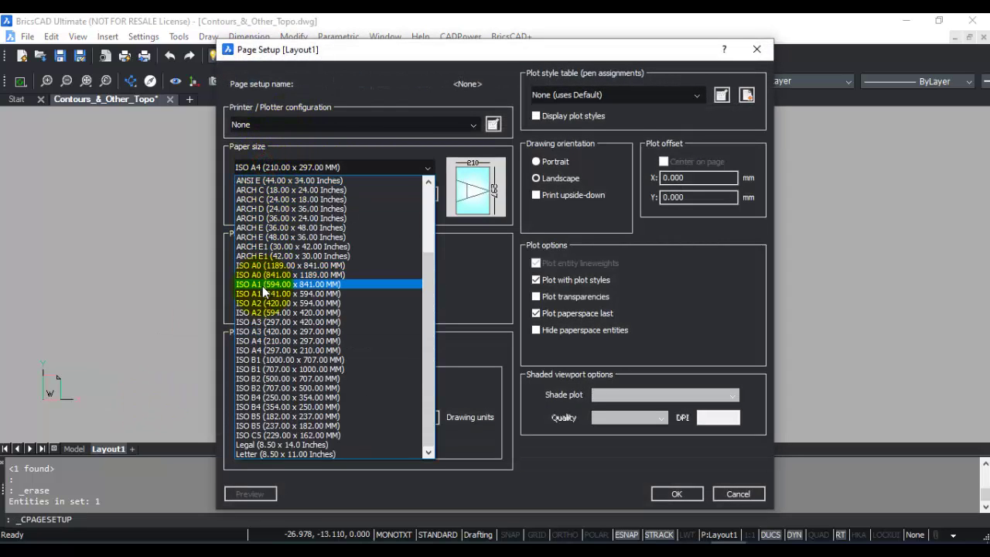
{"action": "left_click", "coordinate": [265, 293]}
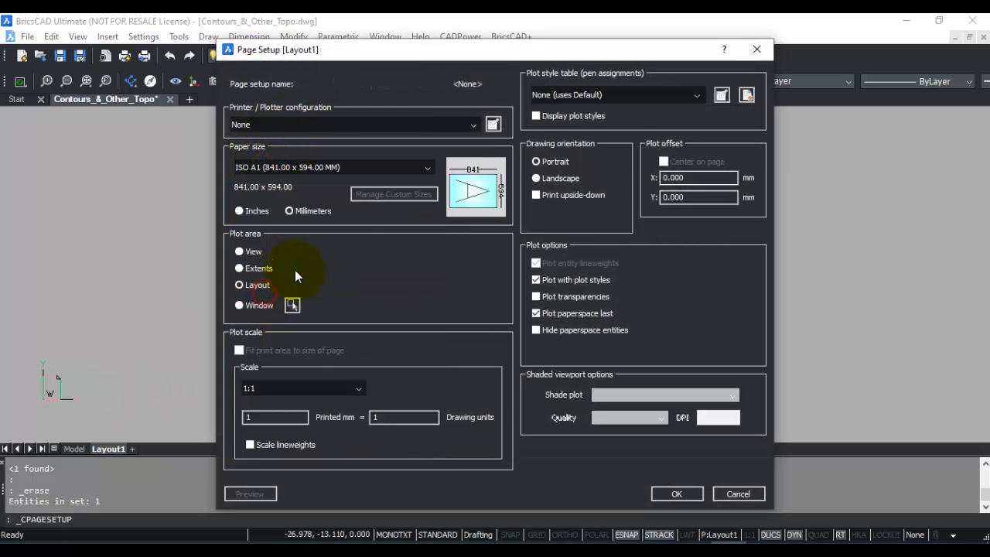
{"action": "left_click", "coordinate": [536, 179]}
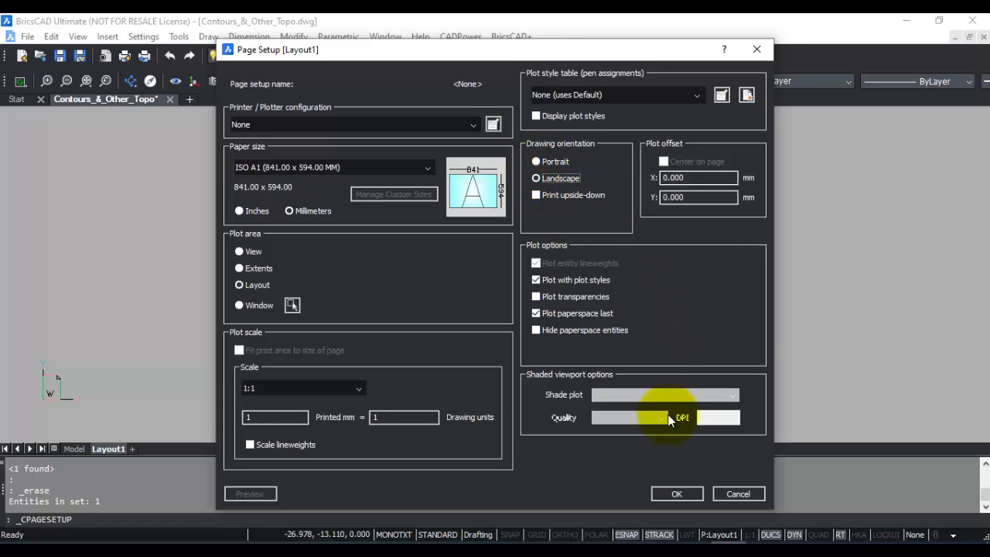
{"action": "left_click", "coordinate": [676, 493]}
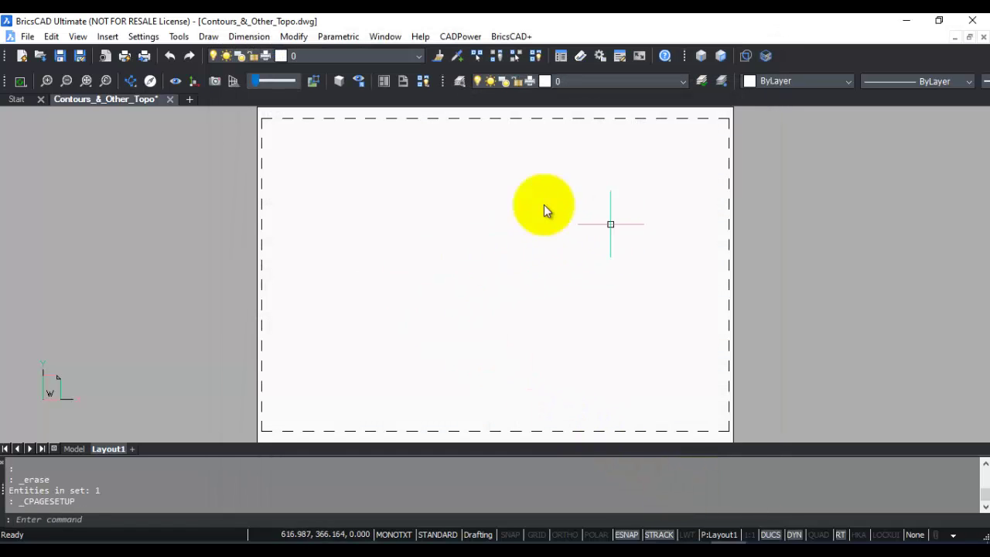
Insert TB_A1.dwg at the sheet's lower-left corner with scale 1 and rotation 0.
{"action": "left_click", "coordinate": [108, 36]}
{"action": "left_click", "coordinate": [133, 53]}
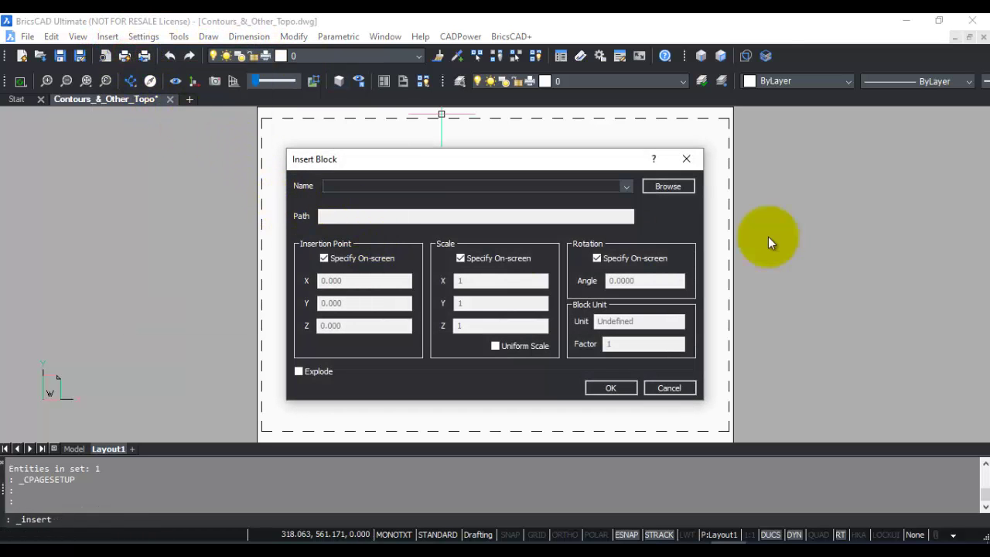
{"action": "left_click", "coordinate": [668, 184]}
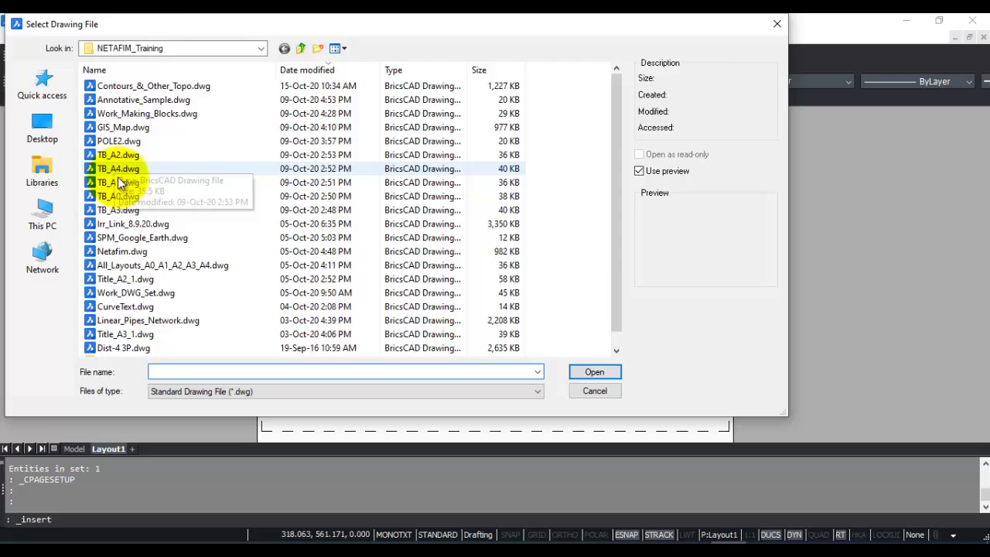
{"action": "double_click", "coordinate": [123, 164]}
{"action": "left_click", "coordinate": [621, 391]}
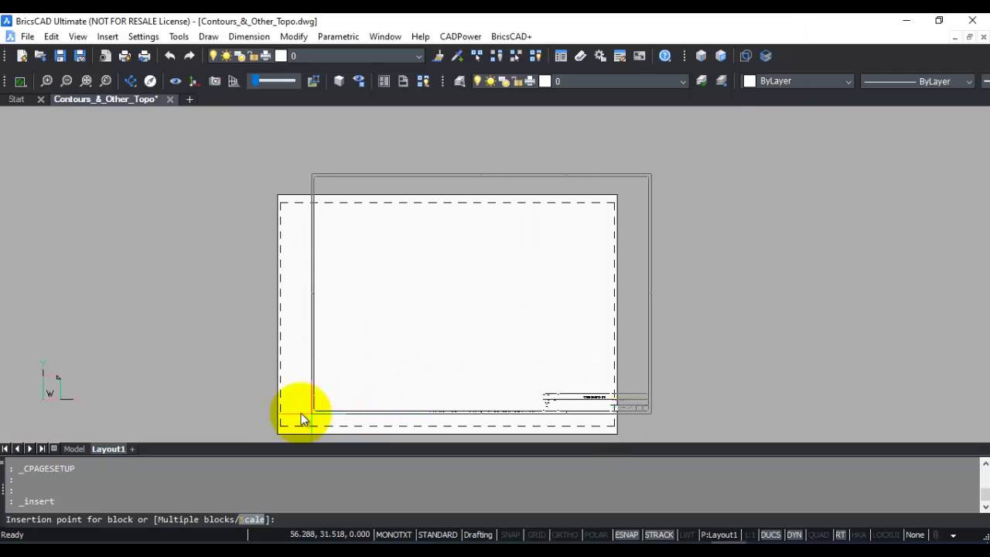
{"action": "scroll", "coordinate": [298, 413], "scroll_direction": "up", "scroll_amount": 2}
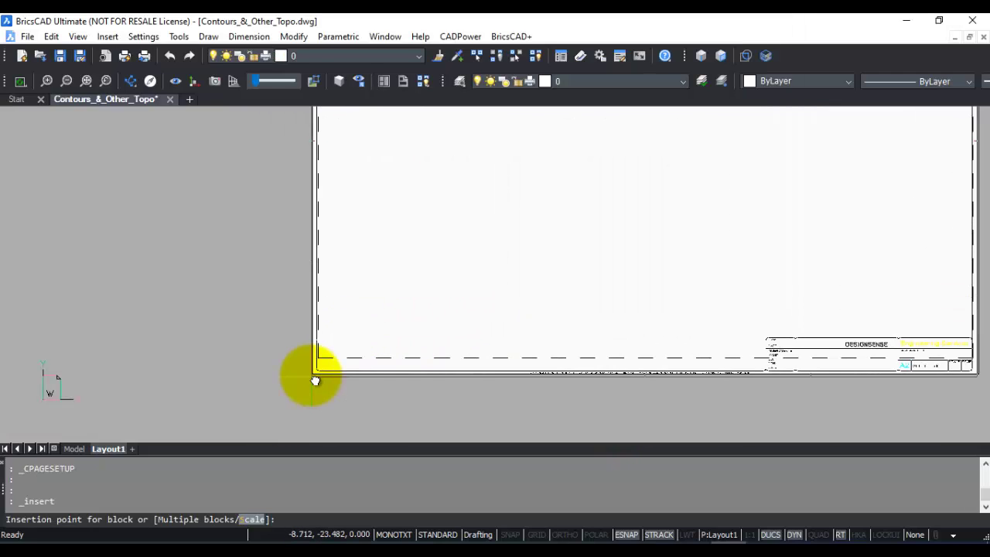
{"action": "left_click", "coordinate": [315, 373]}
{"action": "key", "text": "Return"}
{"action": "key", "text": "Return"}
{"action": "key", "text": "Return"}
{"action": "scroll", "coordinate": [395, 261], "scroll_direction": "down", "scroll_amount": 5}
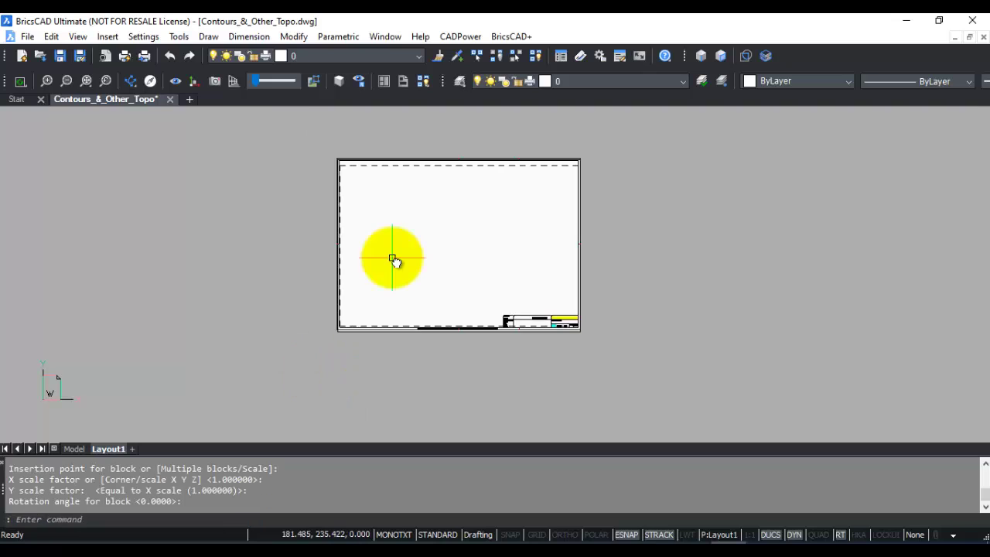
Create a map viewport with MVIEW in the sheet's upper-left area.
{"action": "type", "text": "MVIEW"}
{"action": "key", "text": "Return"}
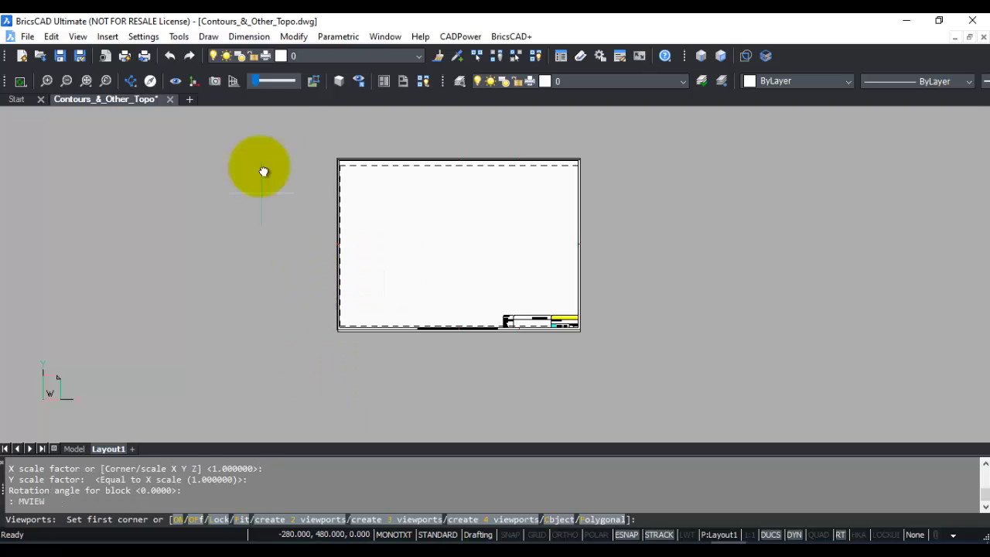
{"action": "left_click", "coordinate": [351, 173]}
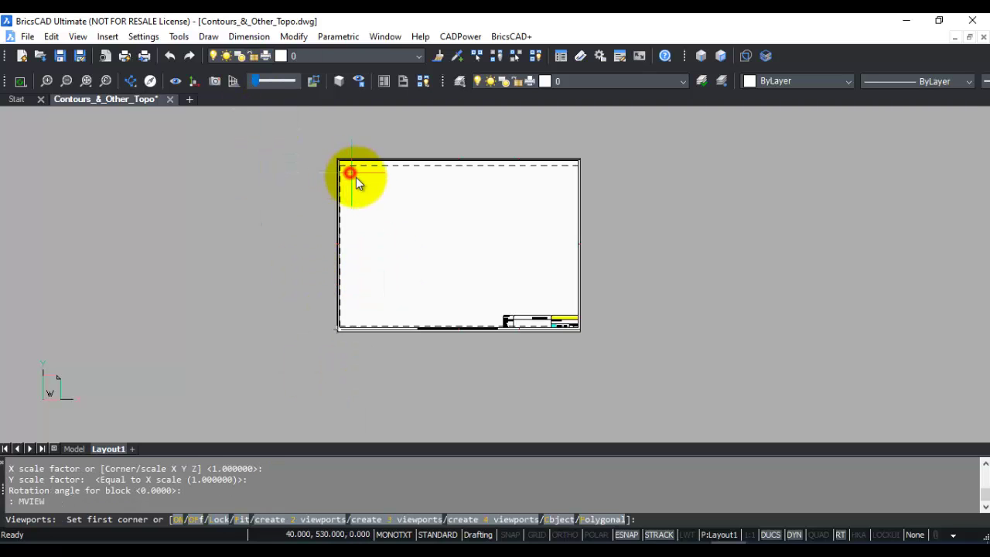
{"action": "left_click", "coordinate": [448, 241]}
Add a second map viewport at the lower right, above the title block.
{"action": "key", "text": "Return"}
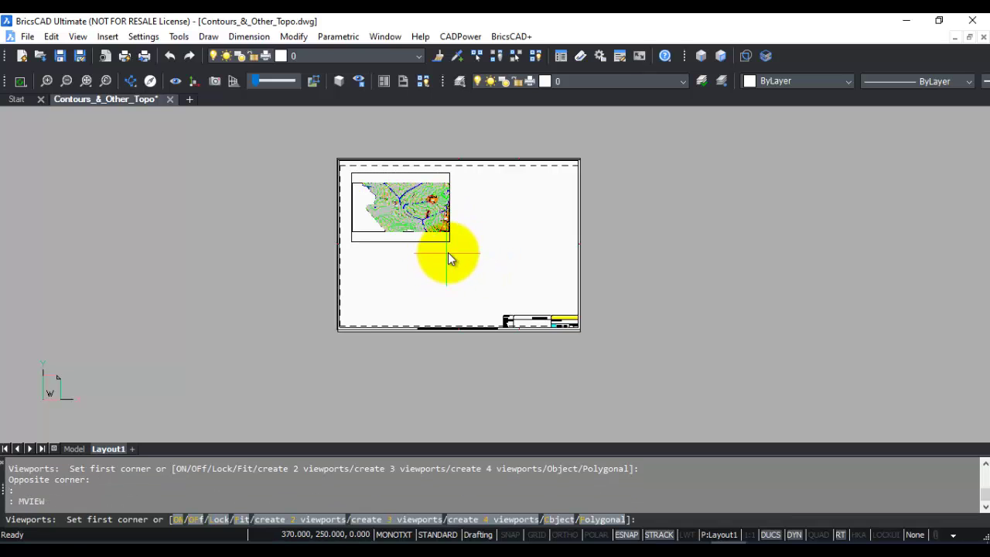
{"action": "left_click", "coordinate": [450, 250]}
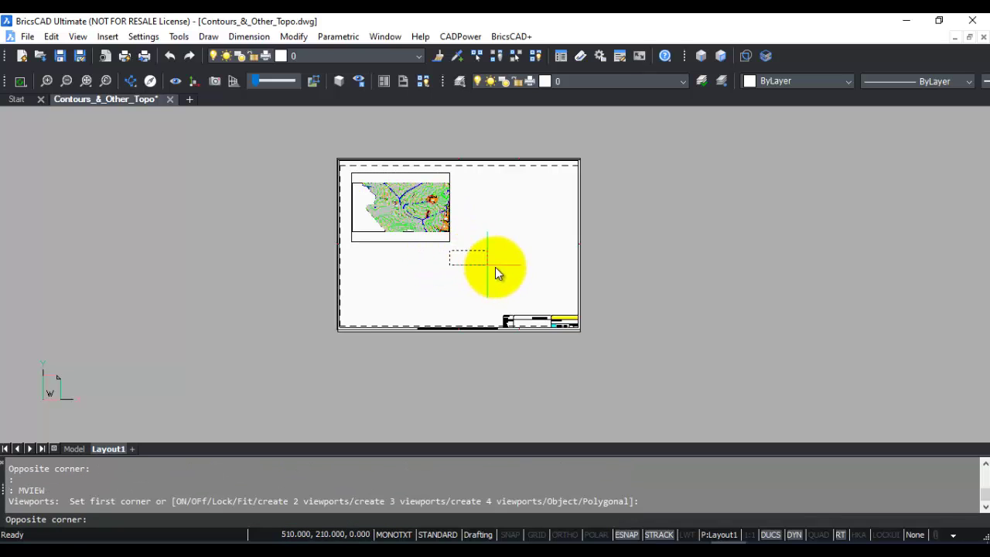
{"action": "left_click", "coordinate": [565, 305]}
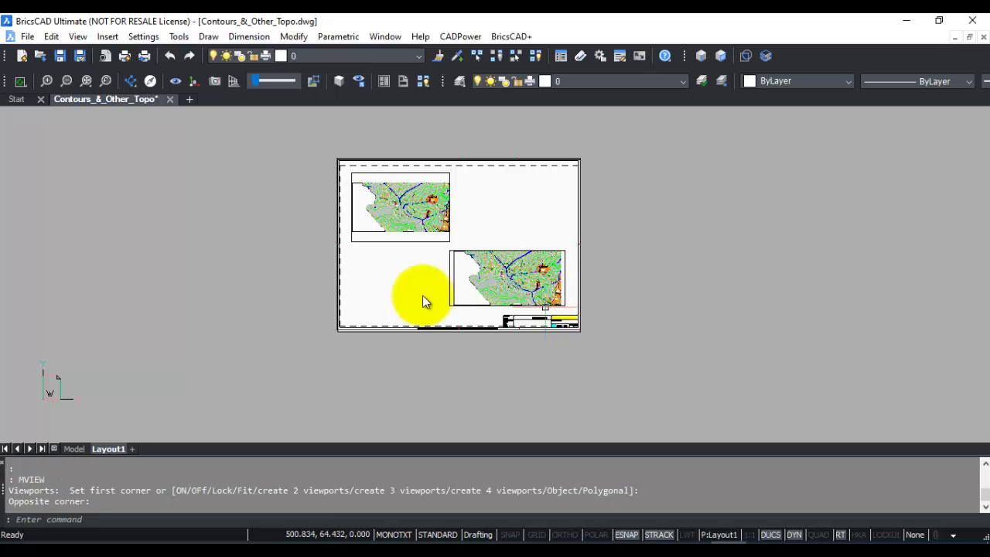
{"action": "scroll", "coordinate": [423, 254], "scroll_direction": "up", "scroll_amount": 4}
{"action": "middle_click_drag", "start_coordinate": [426, 255], "coordinate": [360, 269]}
{"action": "scroll", "coordinate": [296, 255], "scroll_direction": "down", "scroll_amount": 4}
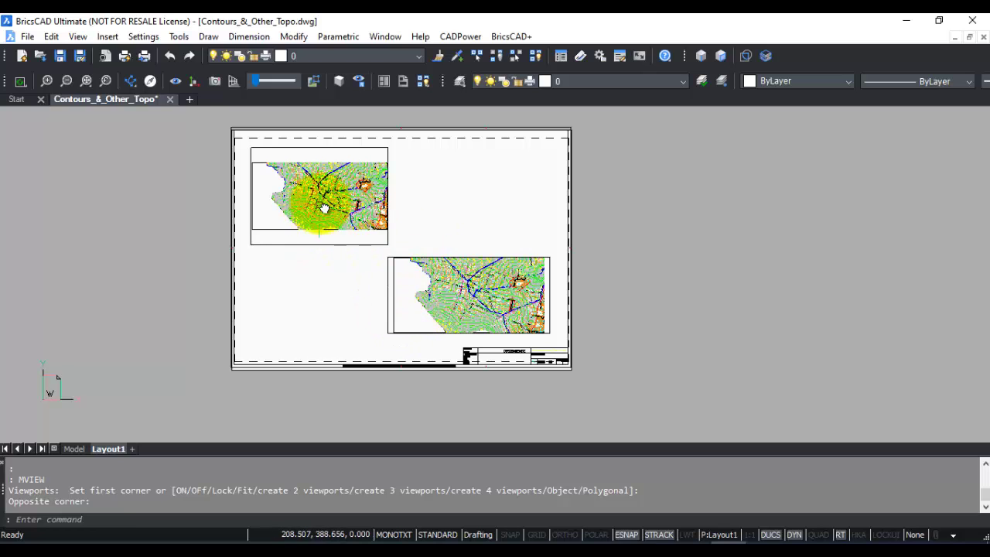
Enter model space in the lower viewport, then make the upper-left viewport current.
{"action": "double_click", "coordinate": [324, 209]}
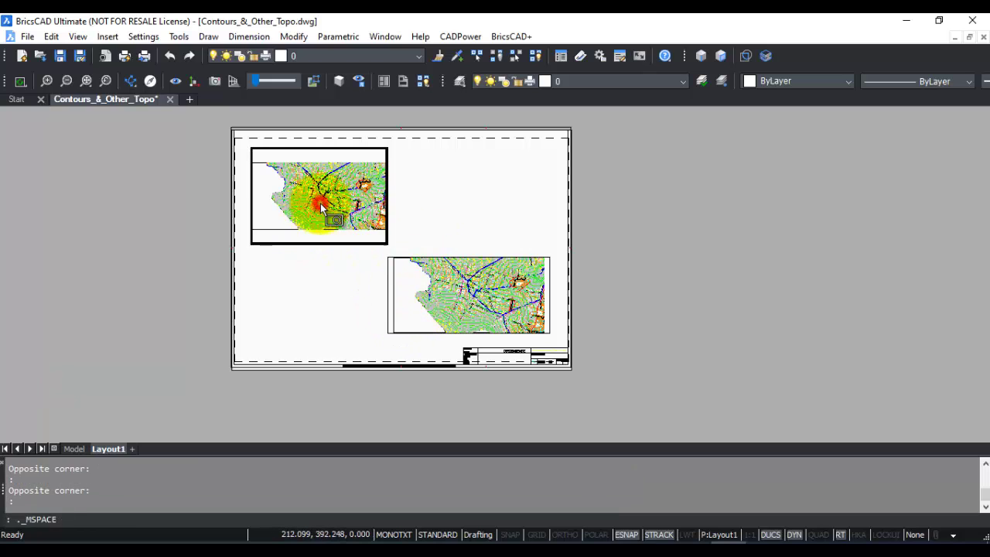
{"action": "double_click", "coordinate": [457, 288]}
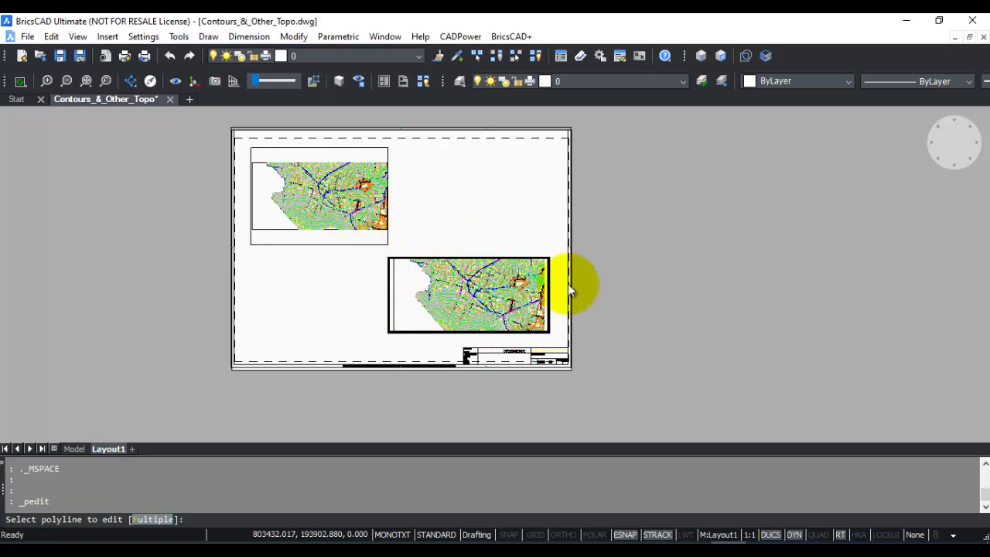
{"action": "left_click", "coordinate": [320, 201]}
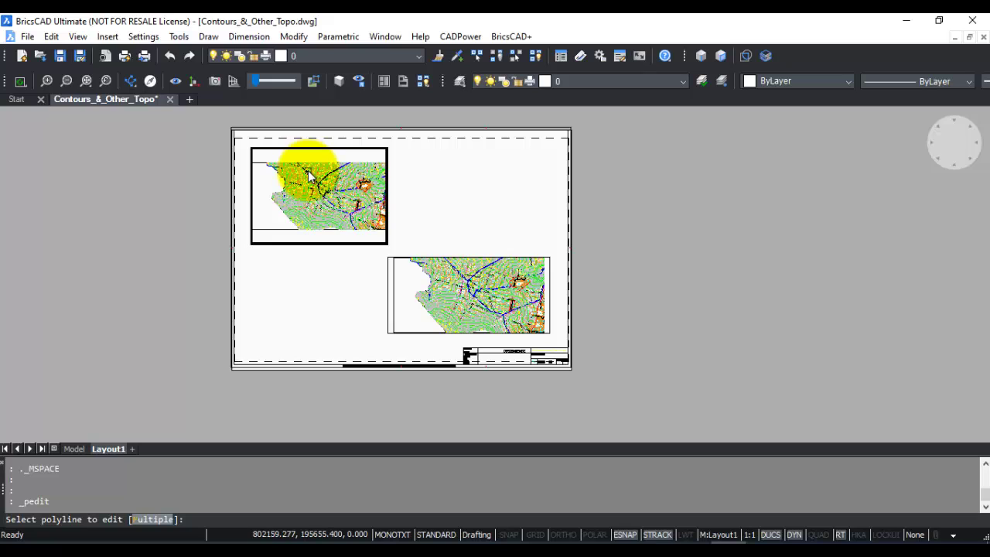
Open Drawing Explorer's Layers list and review the VP Color and VP Linetype columns.
{"action": "left_click", "coordinate": [178, 37]}
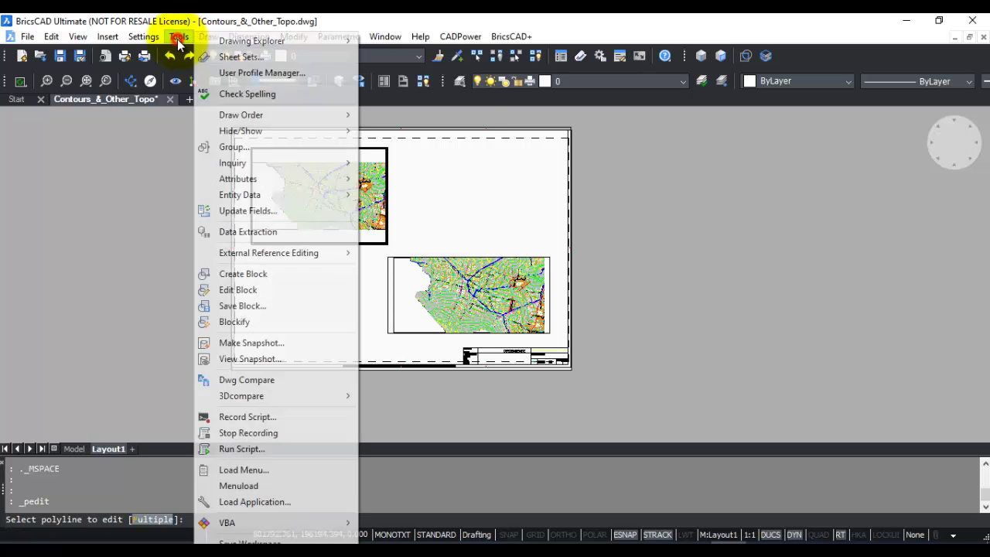
{"action": "mouse_move", "coordinate": [232, 47]}
{"action": "left_click", "coordinate": [379, 41]}
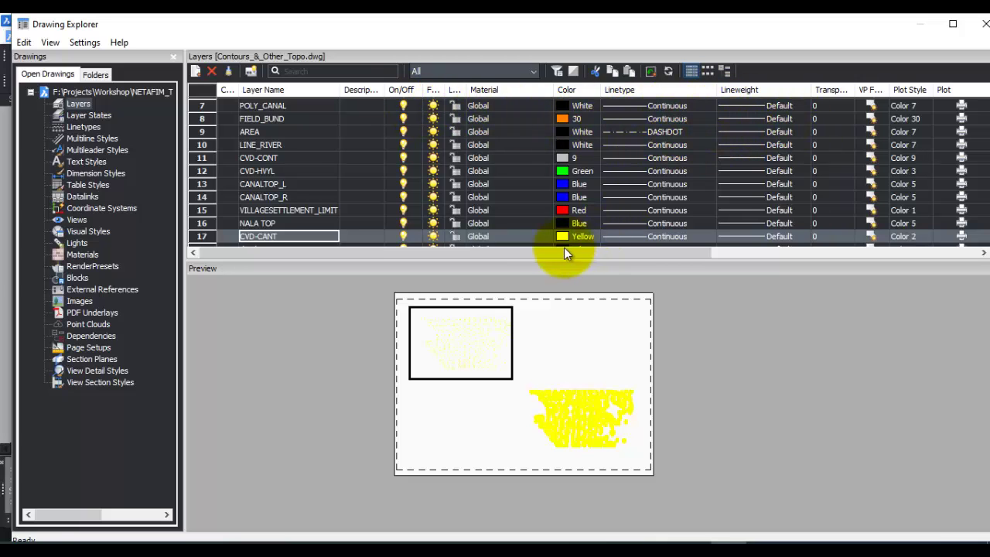
{"action": "left_click_drag", "start_coordinate": [564, 254], "coordinate": [835, 266]}
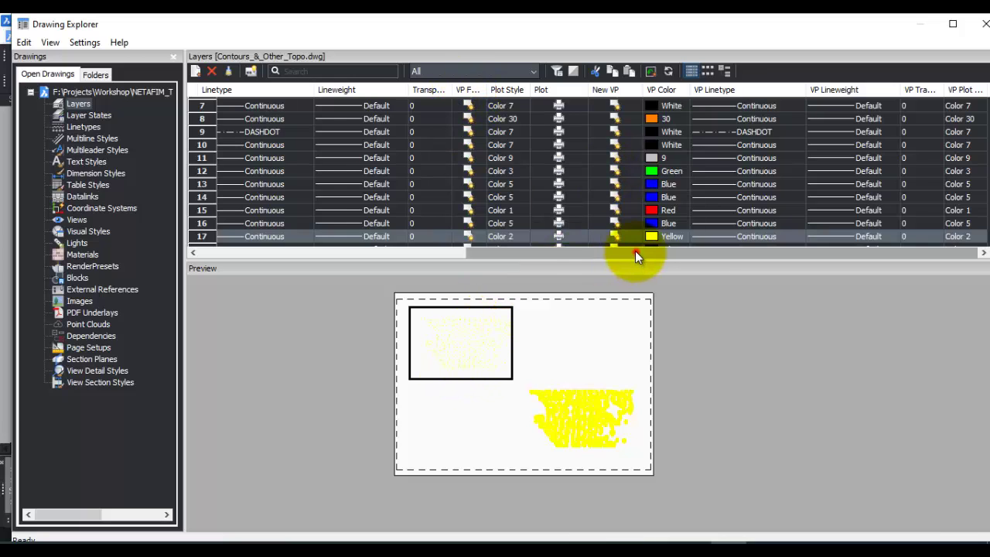
{"action": "left_click_drag", "start_coordinate": [635, 251], "coordinate": [309, 260]}
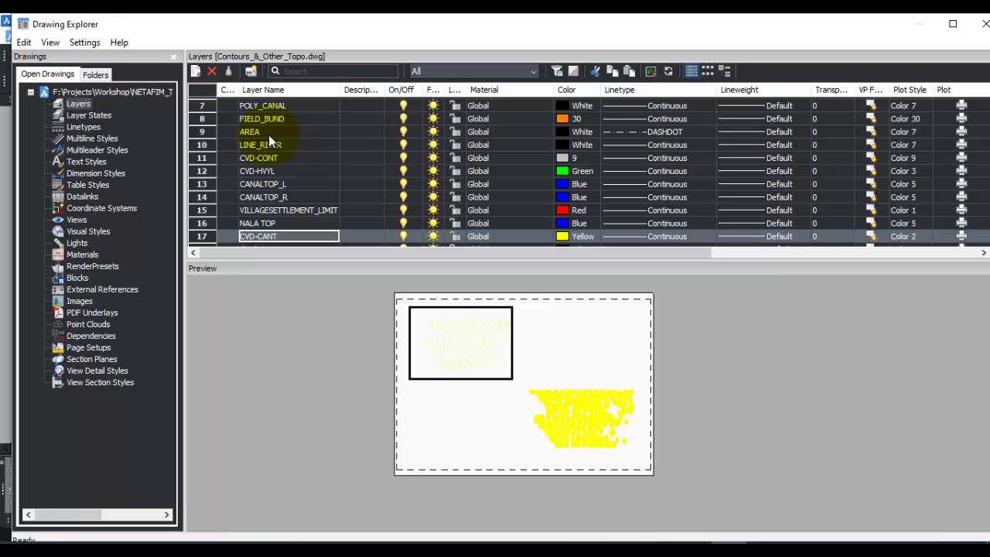
Turn on VP Freeze for CVD-CONT, CVD-HVYL and CVD-CANT in the upper viewport.
{"action": "left_click", "coordinate": [252, 158]}
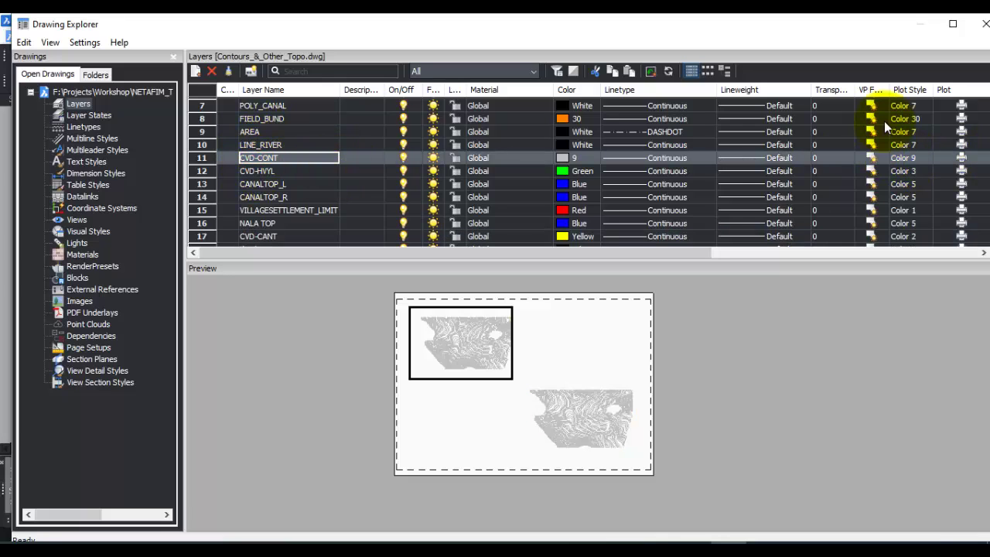
{"action": "left_click", "coordinate": [872, 158]}
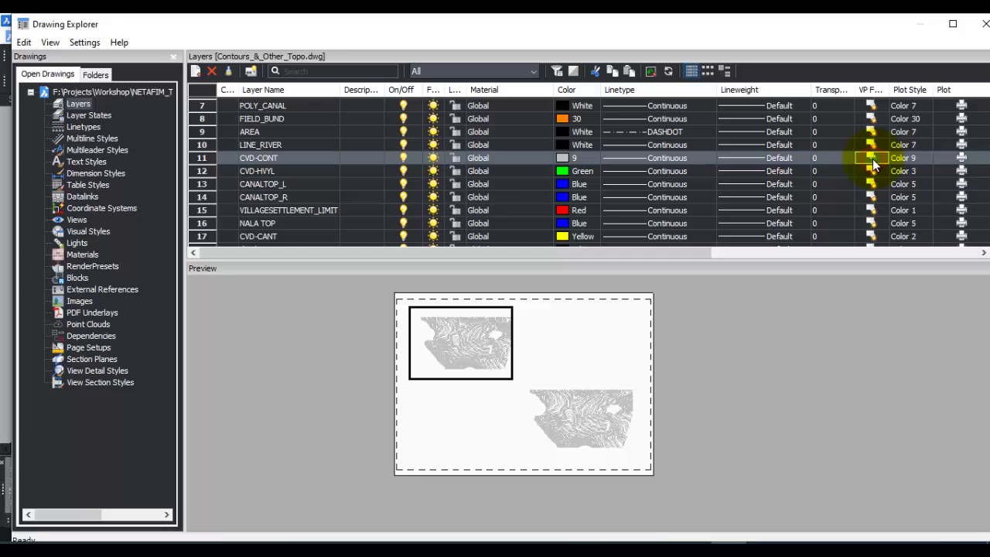
{"action": "left_click", "coordinate": [869, 172]}
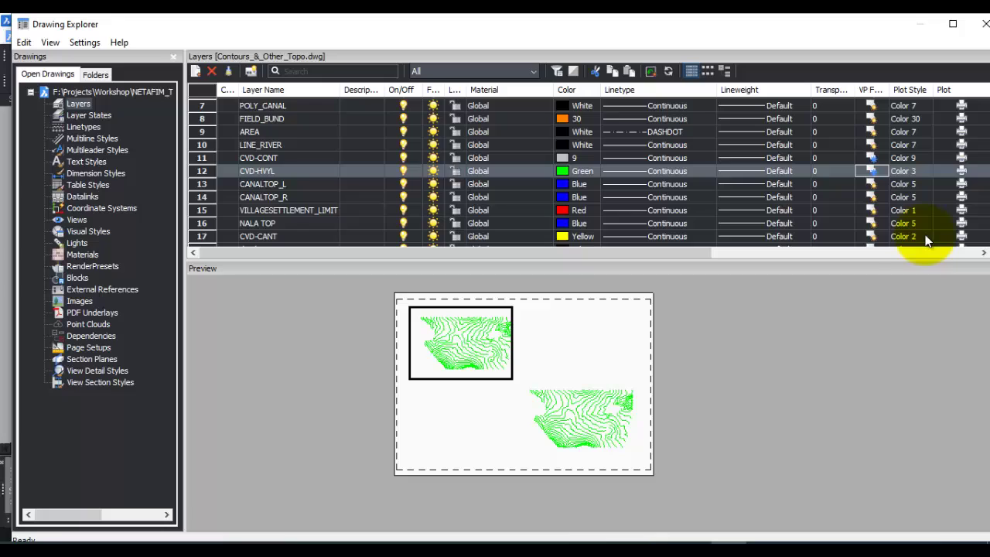
{"action": "left_click", "coordinate": [870, 236]}
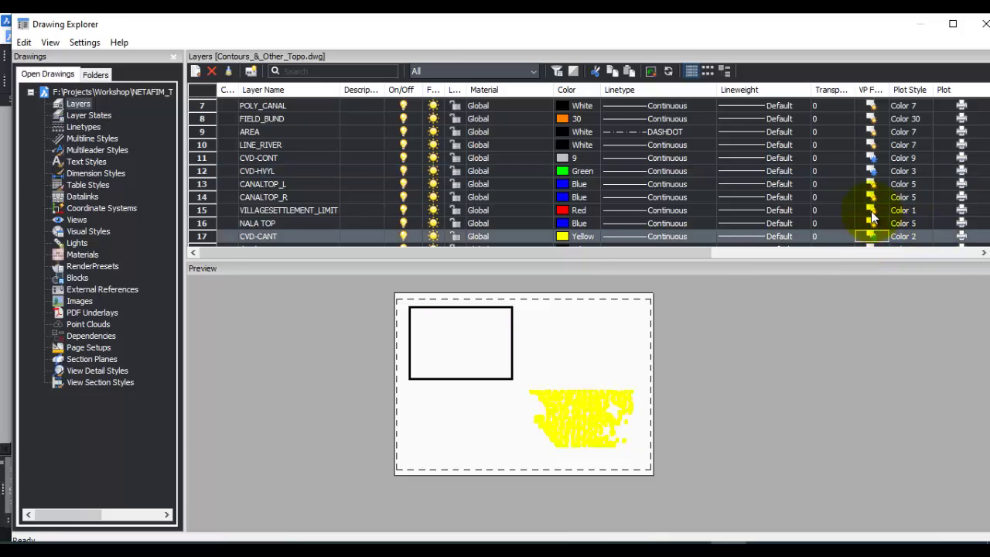
{"action": "left_click", "coordinate": [869, 158]}
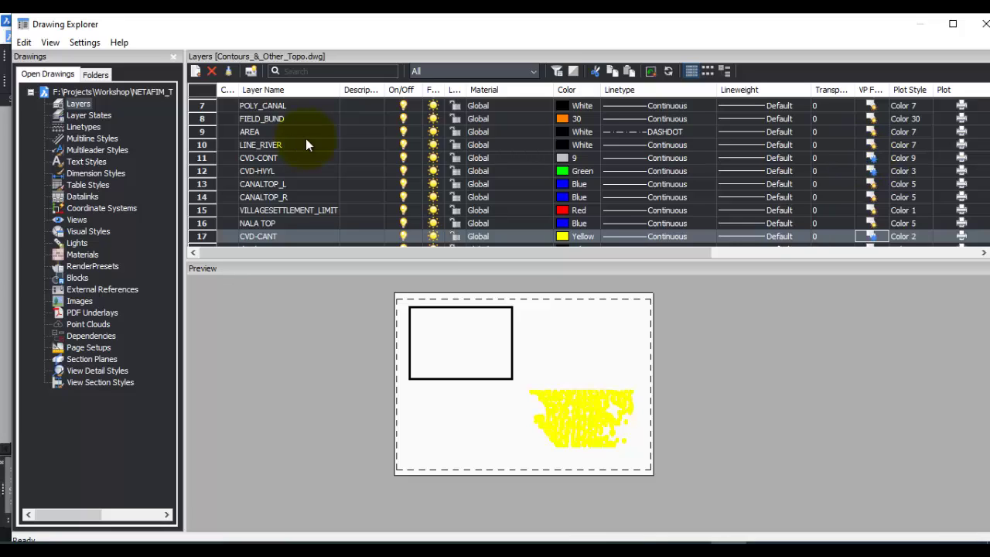
Select all layers and give them a VP Color override of index 5 Blue.
{"action": "key", "text": "ctrl+a"}
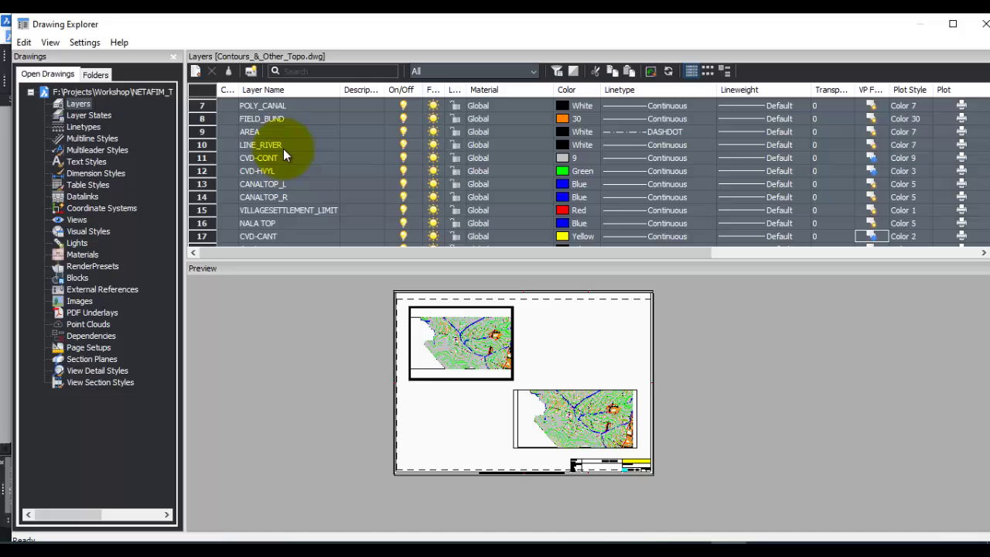
{"action": "left_click_drag", "start_coordinate": [631, 252], "coordinate": [769, 245]}
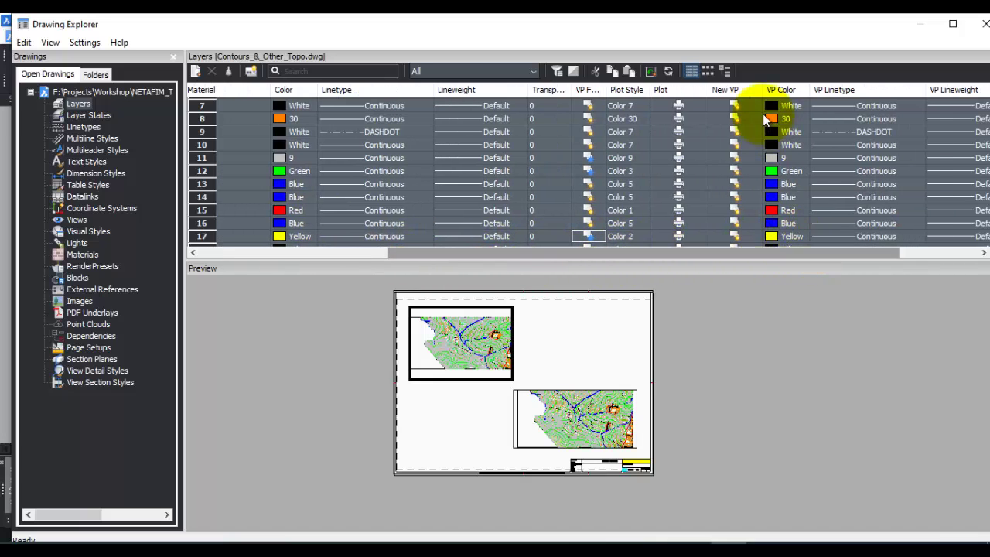
{"action": "left_click", "coordinate": [780, 108]}
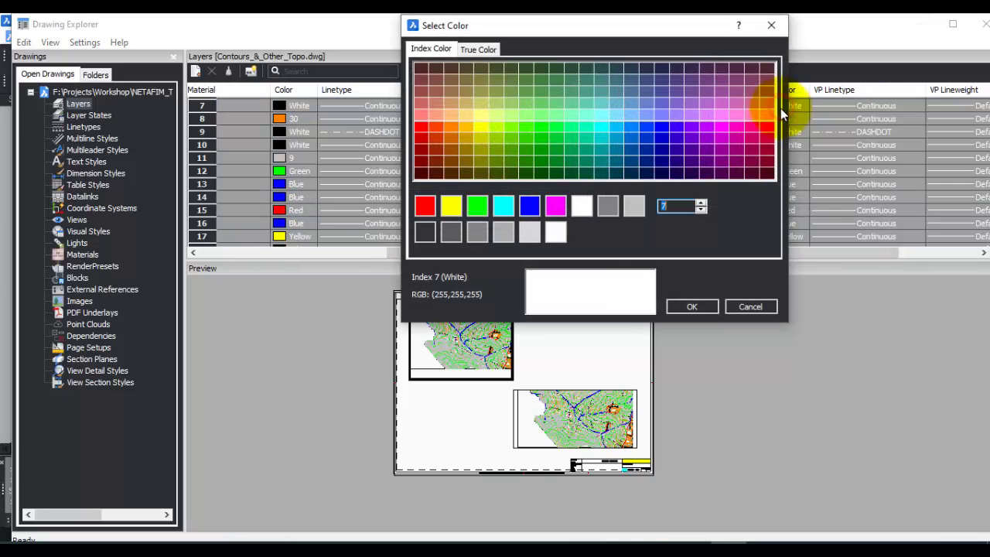
{"action": "left_click", "coordinate": [530, 205]}
{"action": "left_click", "coordinate": [692, 306]}
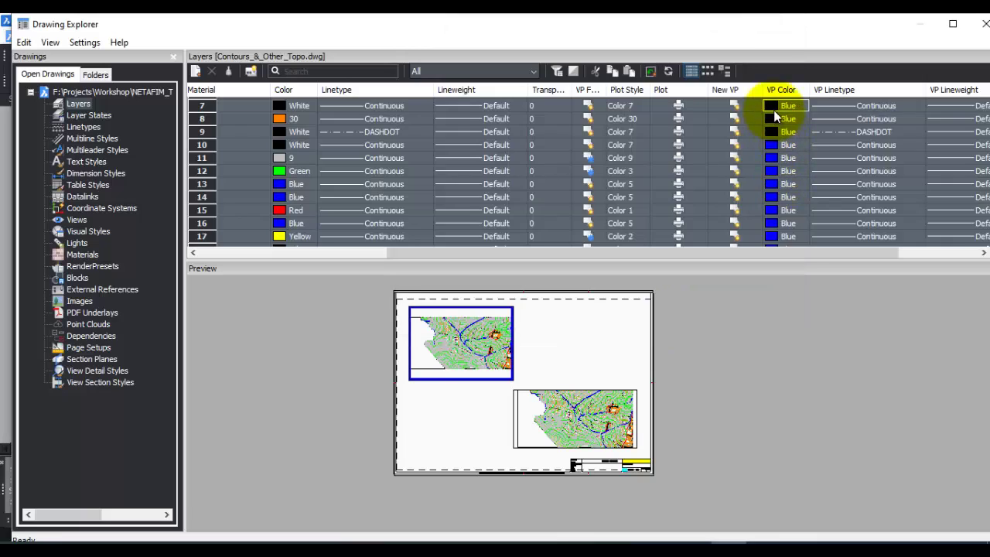
{"action": "left_click_drag", "start_coordinate": [783, 257], "coordinate": [415, 255]}
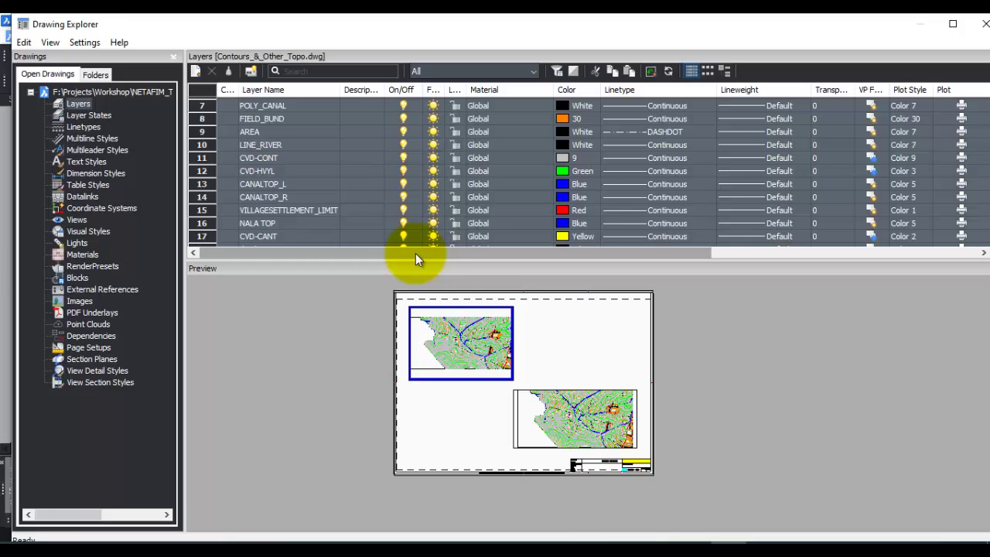
Close Drawing Explorer and check the lower and upper viewports from inside.
{"action": "left_click", "coordinate": [985, 24]}
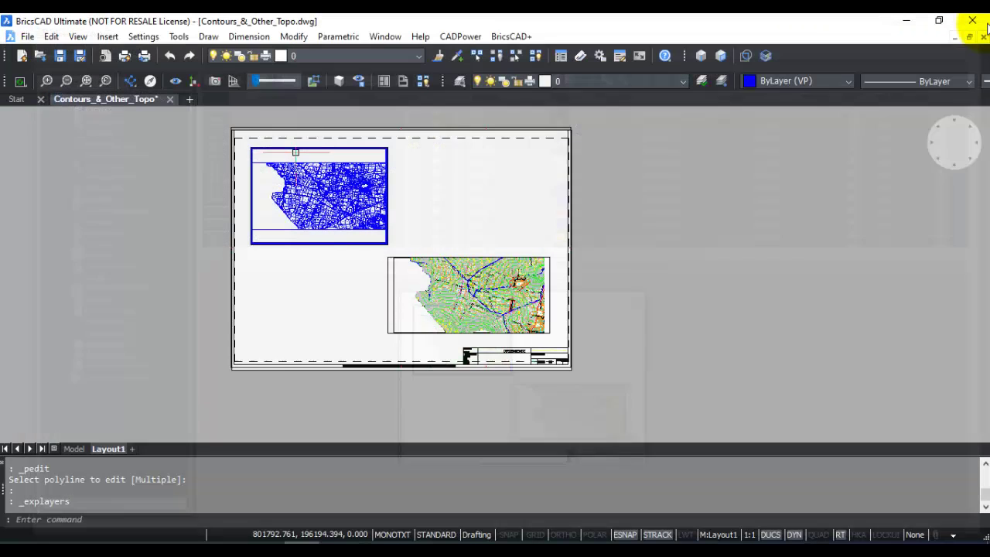
{"action": "left_click", "coordinate": [446, 300]}
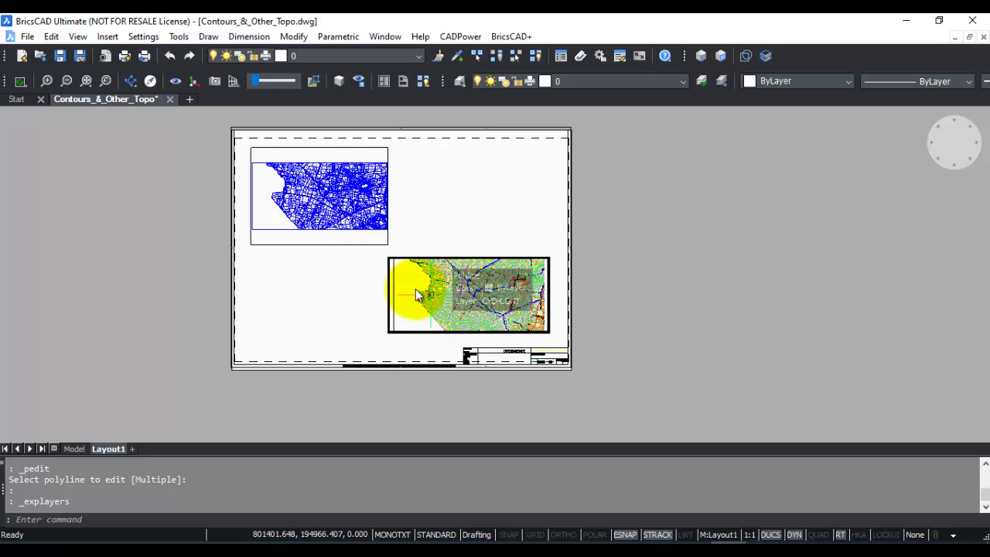
{"action": "left_click", "coordinate": [338, 238]}
{"action": "scroll", "coordinate": [317, 189], "scroll_direction": "up", "scroll_amount": 6}
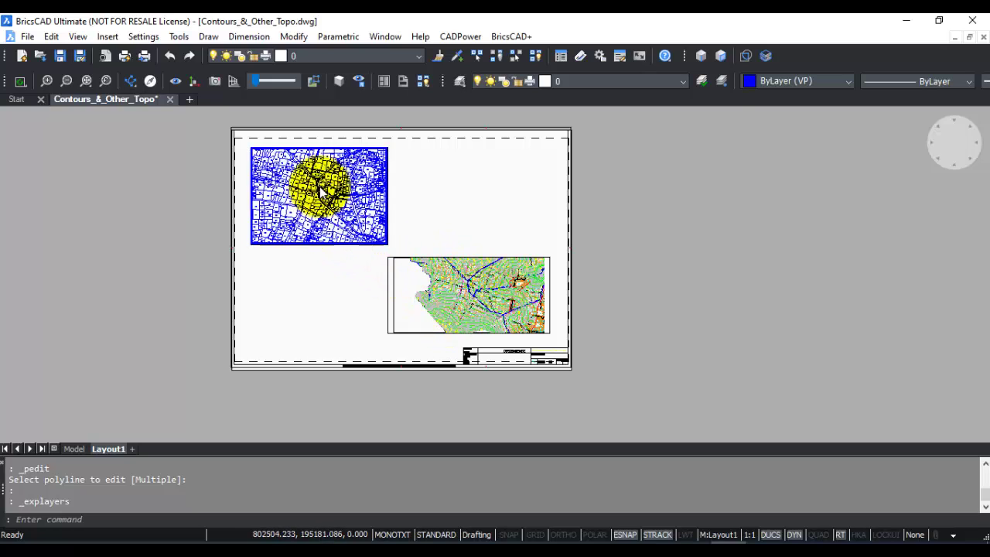
{"action": "scroll", "coordinate": [320, 190], "scroll_direction": "down", "scroll_amount": 6}
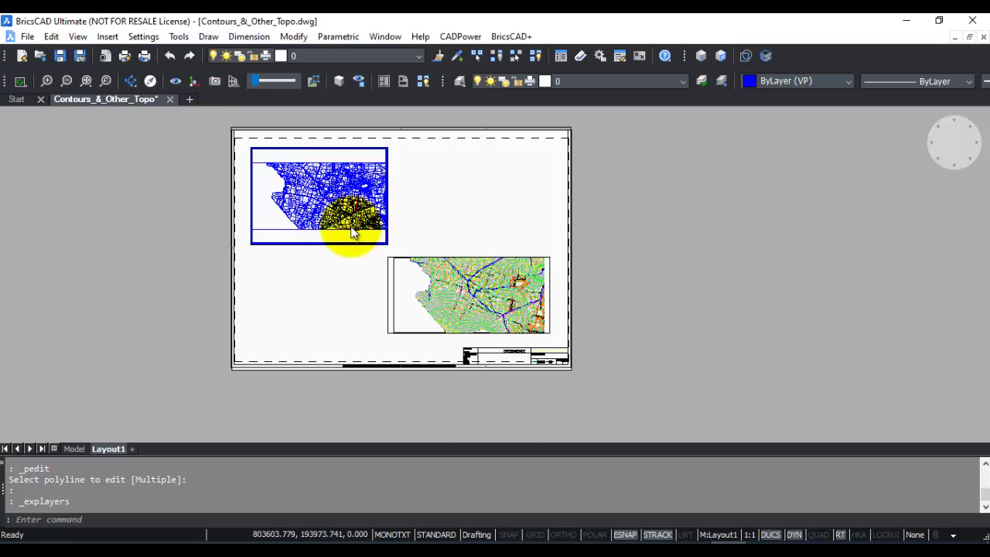
Return to paper space and bring the whole A1 sheet into view.
{"action": "double_click", "coordinate": [294, 308]}
{"action": "scroll", "coordinate": [391, 206], "scroll_direction": "down", "scroll_amount": 5}
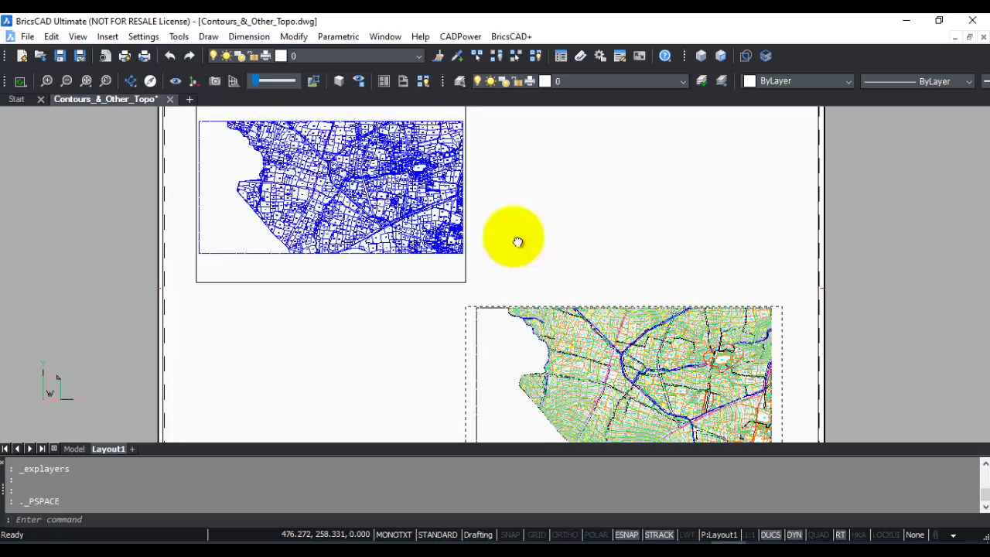
{"action": "scroll", "coordinate": [517, 243], "scroll_direction": "up", "scroll_amount": 2}
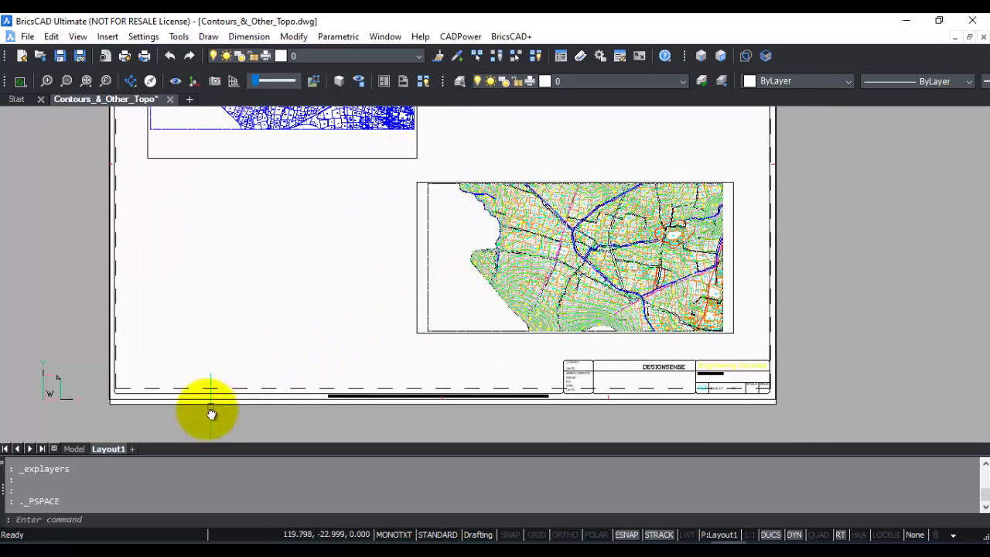
{"action": "scroll", "coordinate": [664, 164], "scroll_direction": "down", "scroll_amount": 2}
{"action": "middle_click_drag", "start_coordinate": [525, 206], "coordinate": [453, 267]}
{"action": "left_click", "coordinate": [74, 448]}
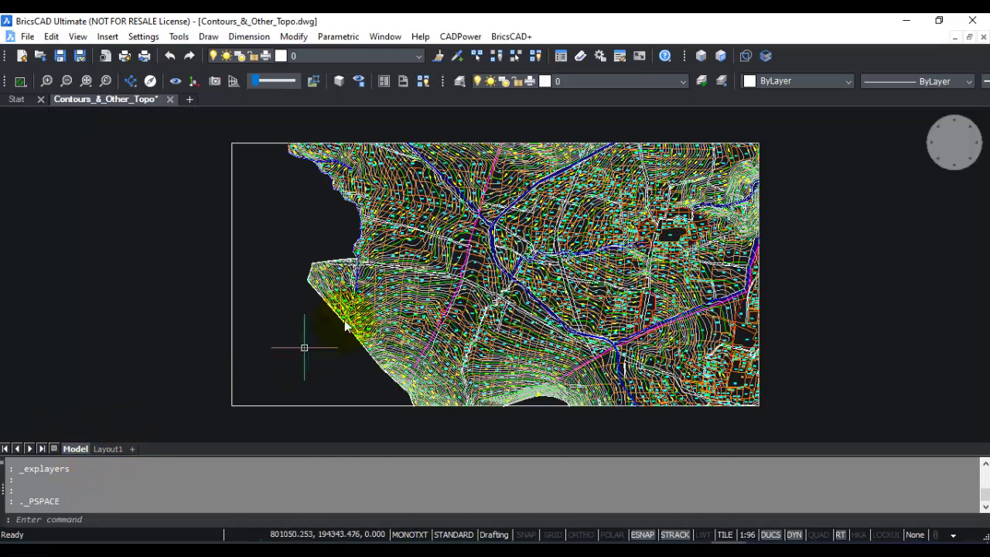
{"action": "scroll", "coordinate": [505, 196], "scroll_direction": "up", "scroll_amount": 4}
{"action": "scroll", "coordinate": [505, 194], "scroll_direction": "down", "scroll_amount": 2}
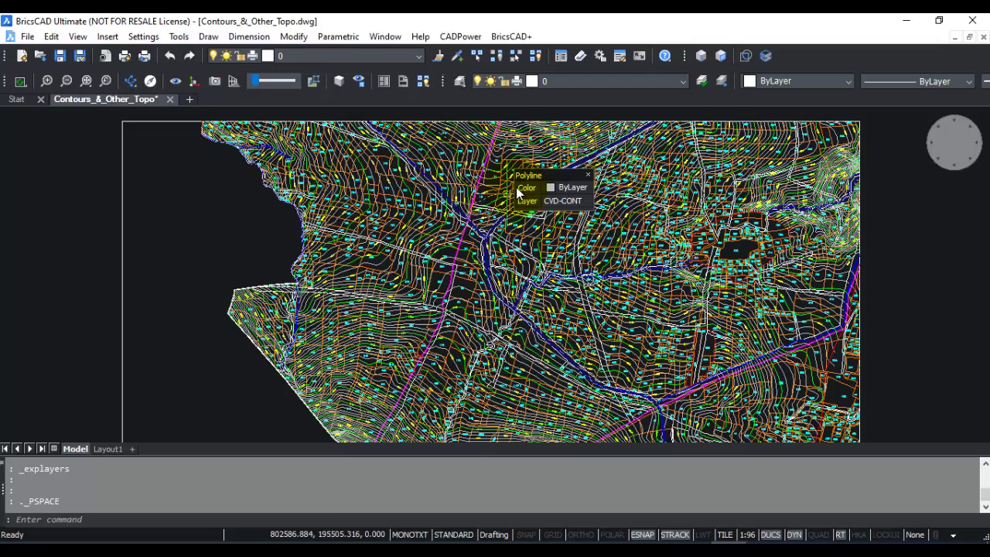
{"action": "left_click", "coordinate": [112, 448]}
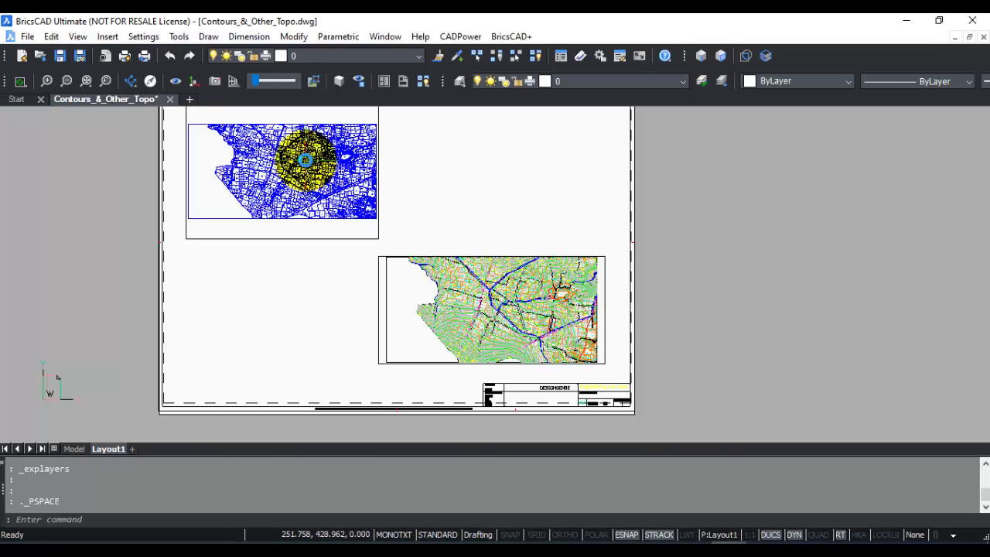
{"action": "scroll", "coordinate": [436, 299], "scroll_direction": "down", "scroll_amount": 3}
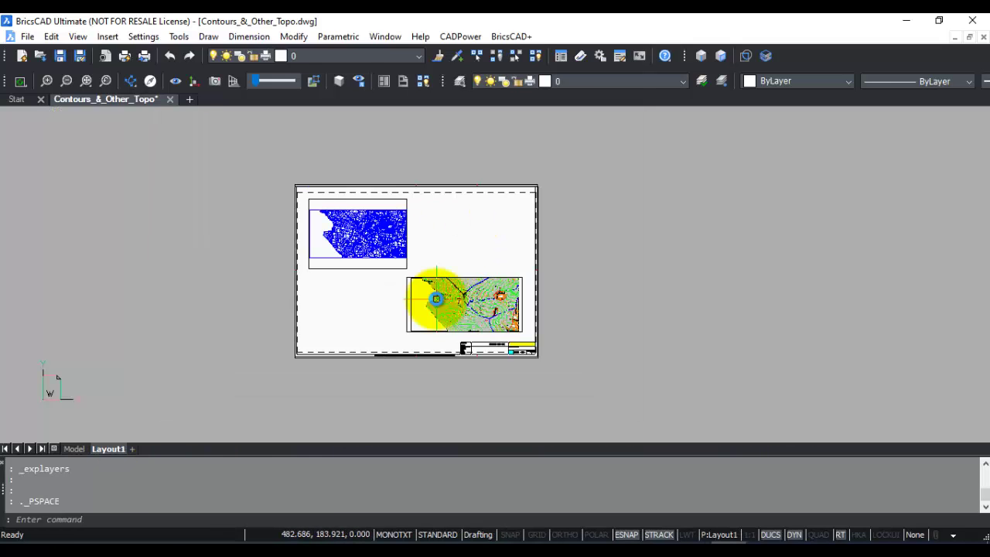